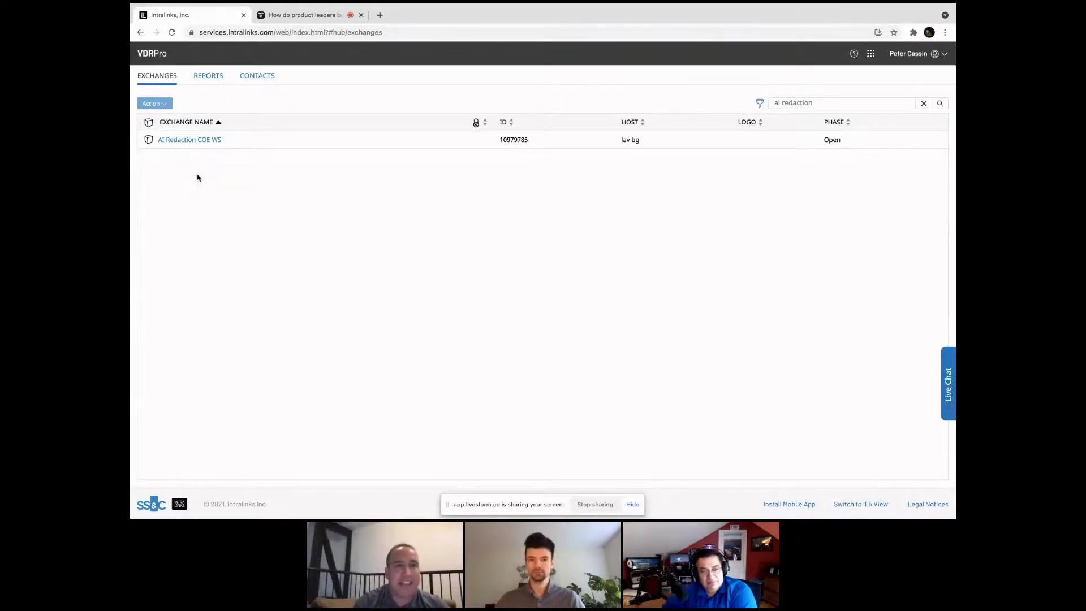
- Open the AI Redaction COE WS exchange and its AI-Assisted Redaction list of 109 documents
click(194, 144)
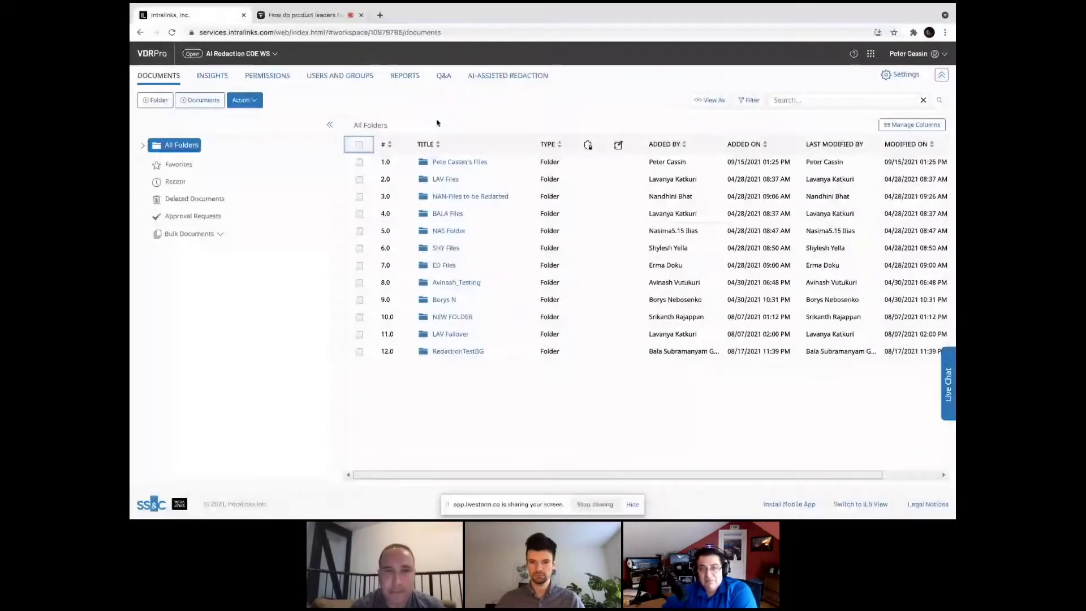
click(521, 76)
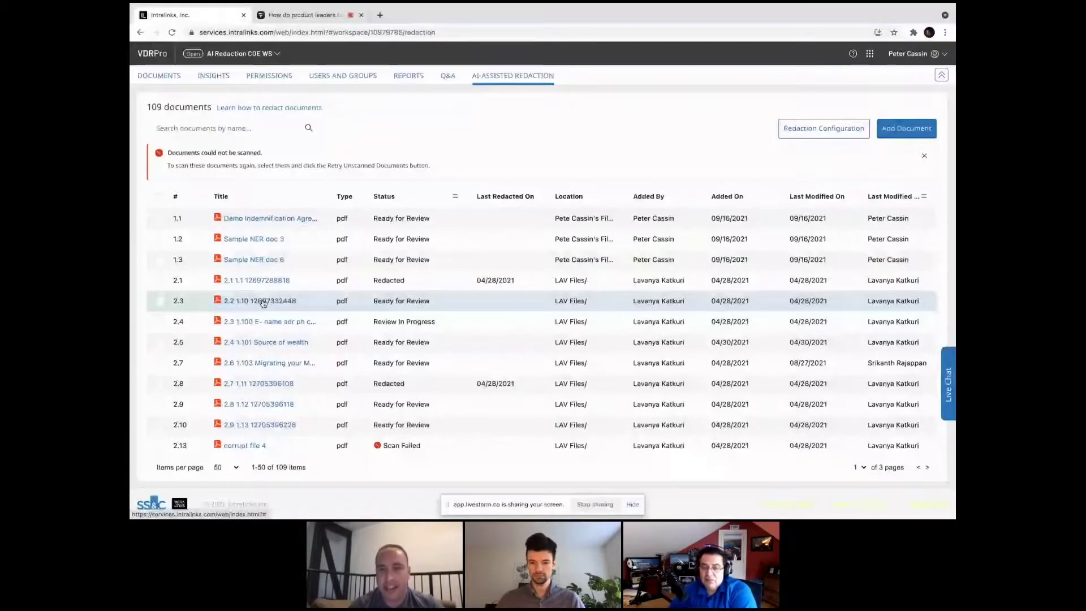
click(793, 130)
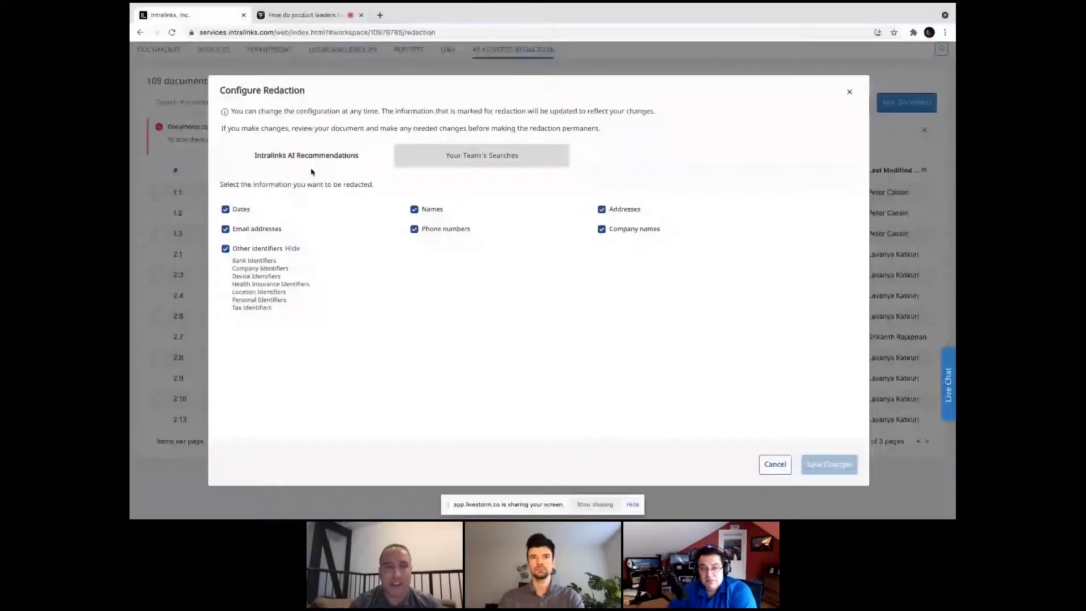
click(460, 154)
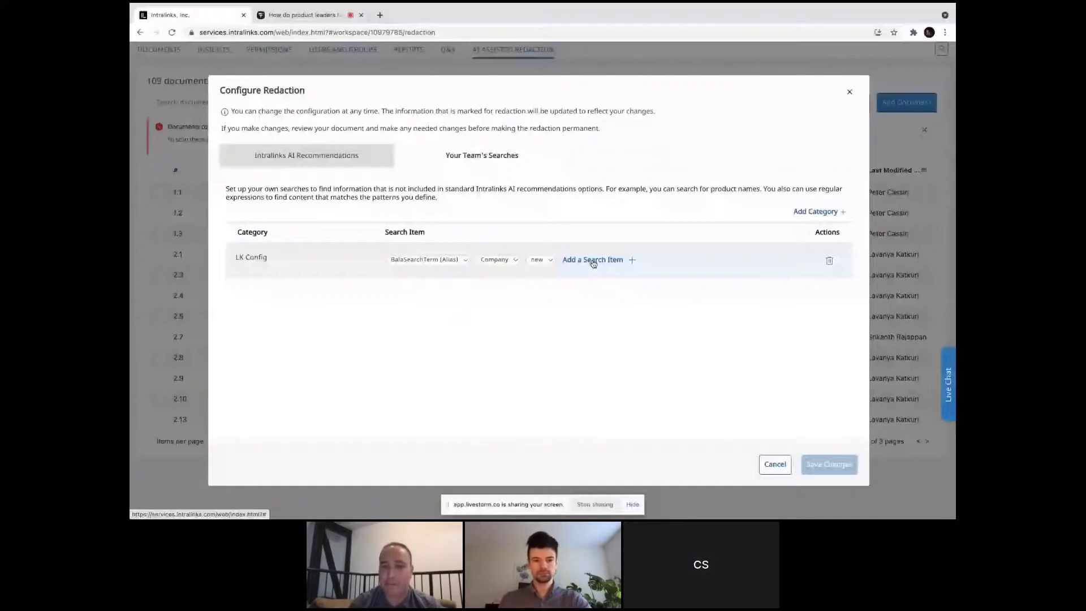
click(775, 465)
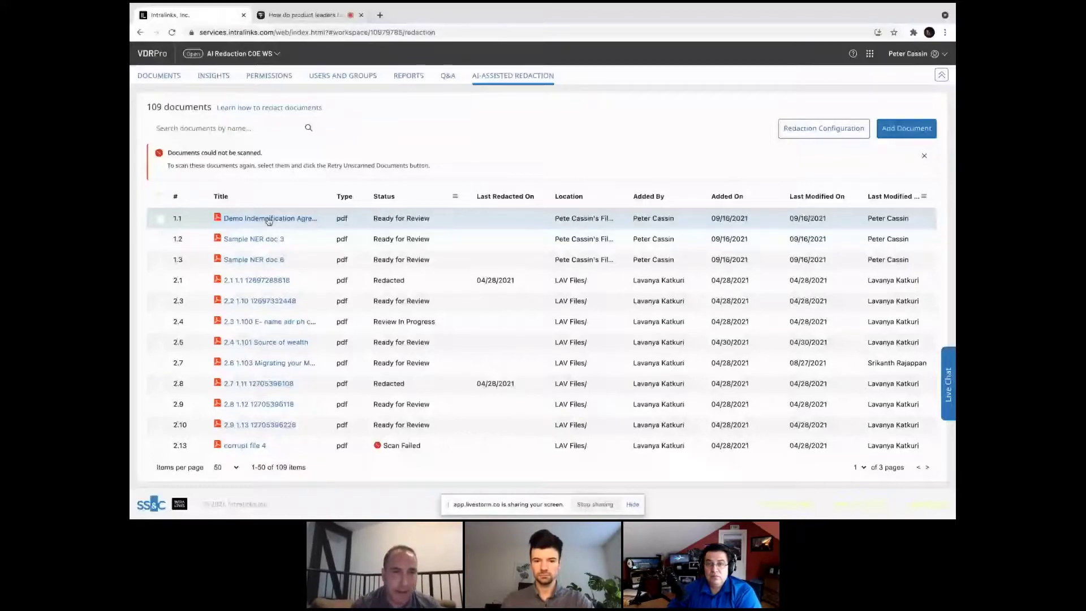
- Open '1.3 Sample NER doc 6' in the redaction viewer to see its AI-marked names, dates and companies
click(251, 260)
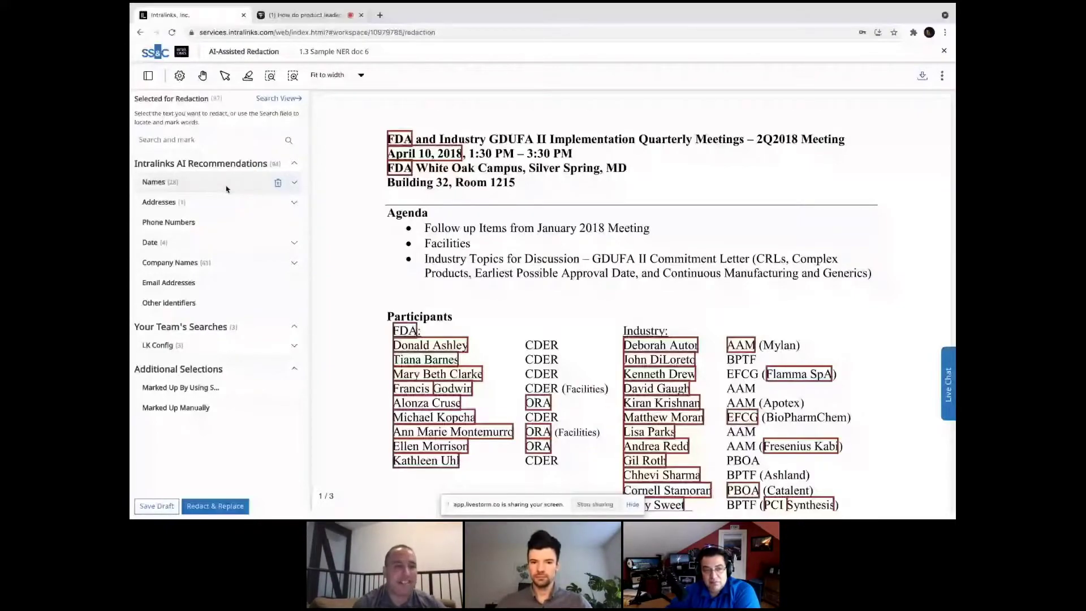
- Expand the AI-recommended Names category and scroll through all the marked names
click(227, 189)
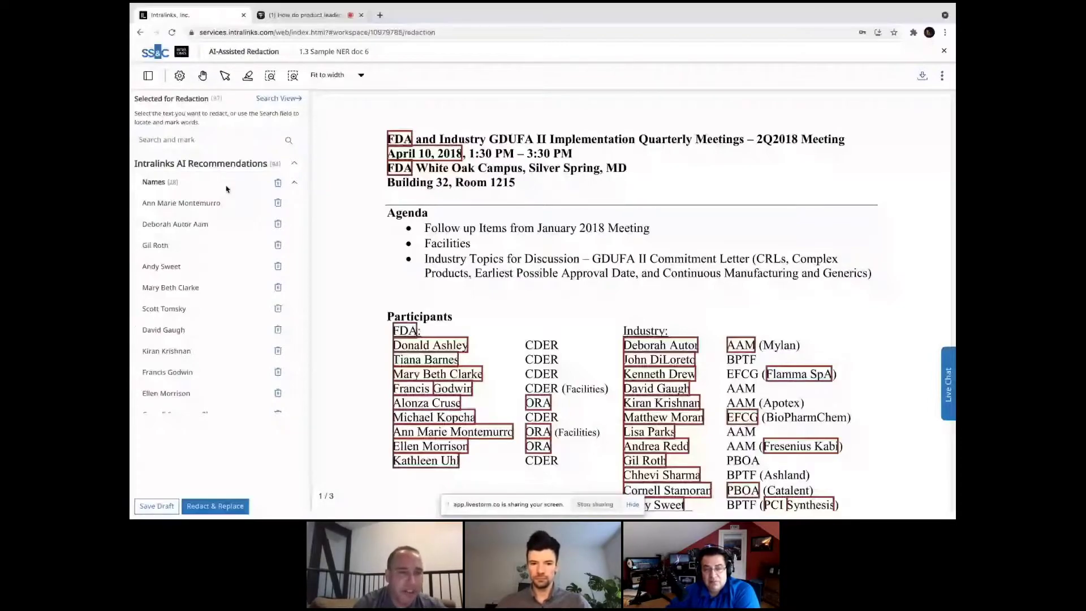
scroll(214, 272, down, 2)
scroll(215, 272, down, 1)
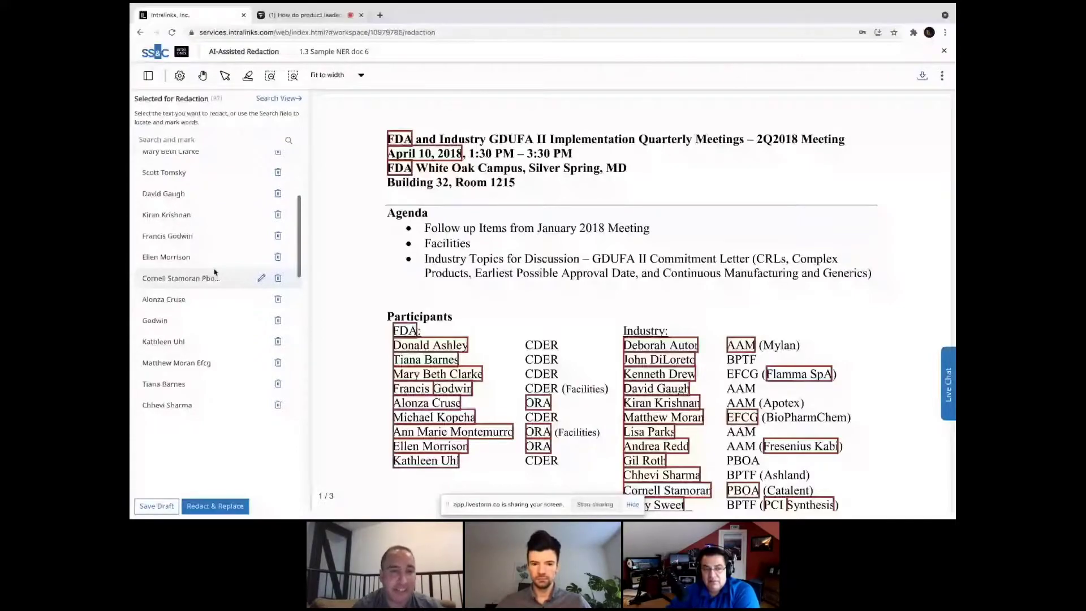
scroll(214, 272, down, 1)
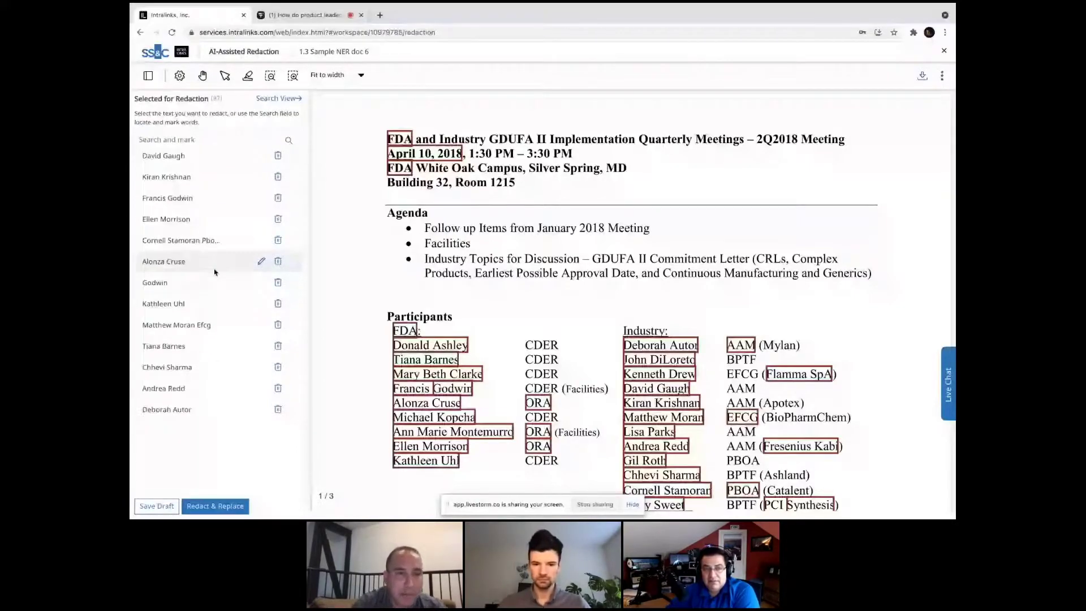
scroll(214, 272, down, 2)
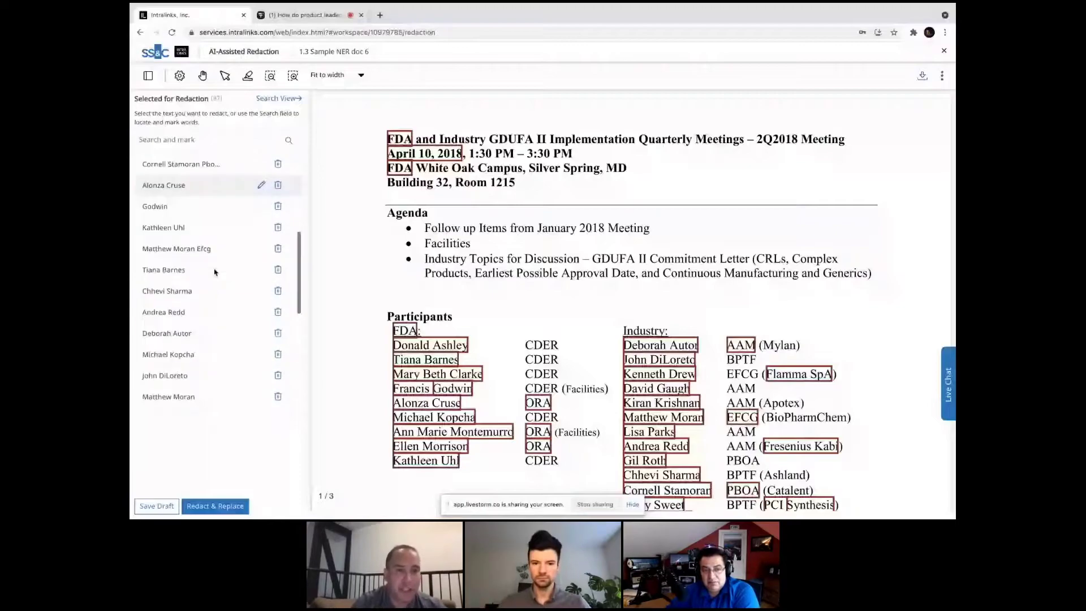
scroll(215, 272, down, 1)
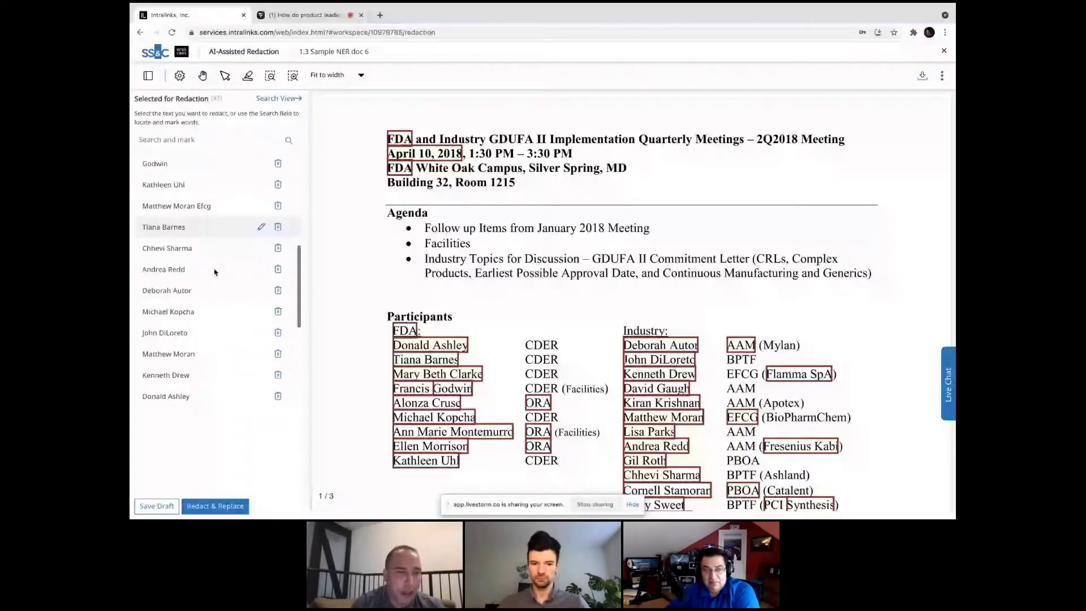
scroll(214, 272, down, 4)
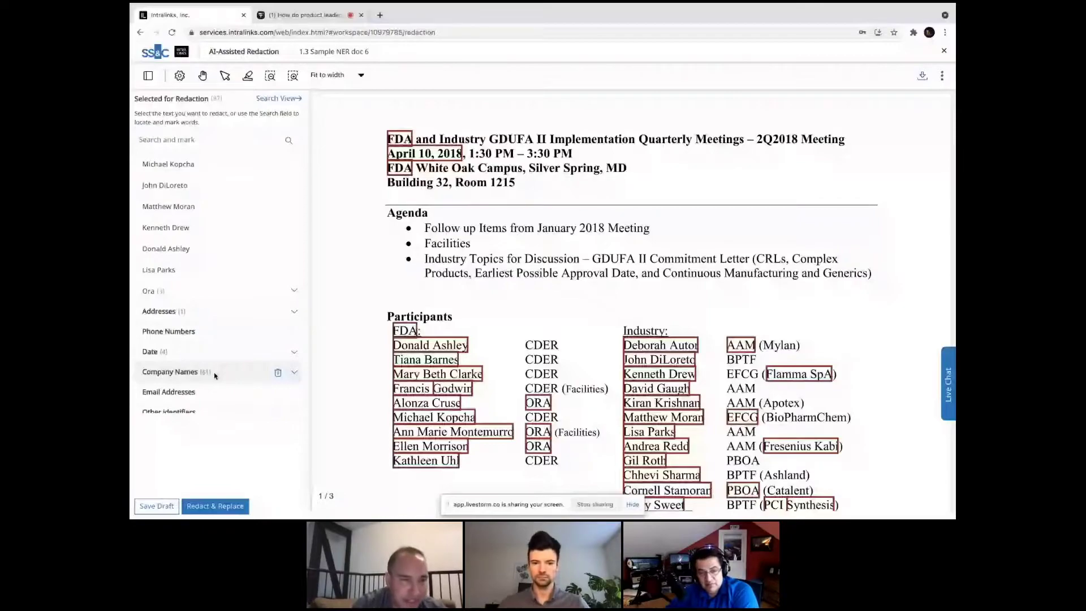
- Expand Company Names to review terms such as Fresenius Kabi and Pci Synthesis
click(214, 376)
scroll(214, 375, down, 2)
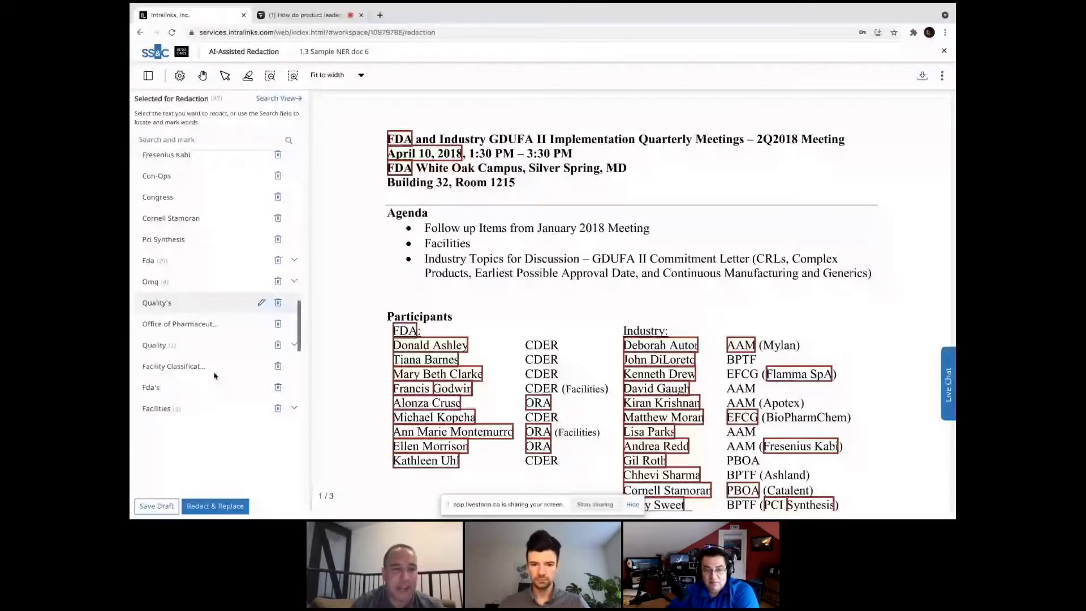
scroll(214, 375, down, 5)
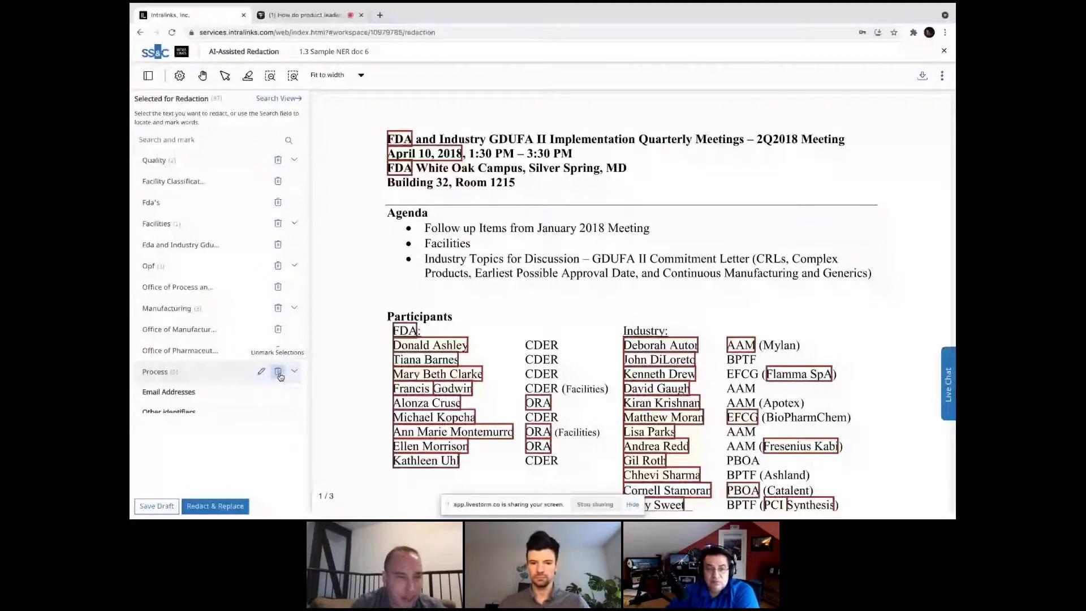
- Remove all Process and Manufacturing terms from the redaction selections
click(278, 372)
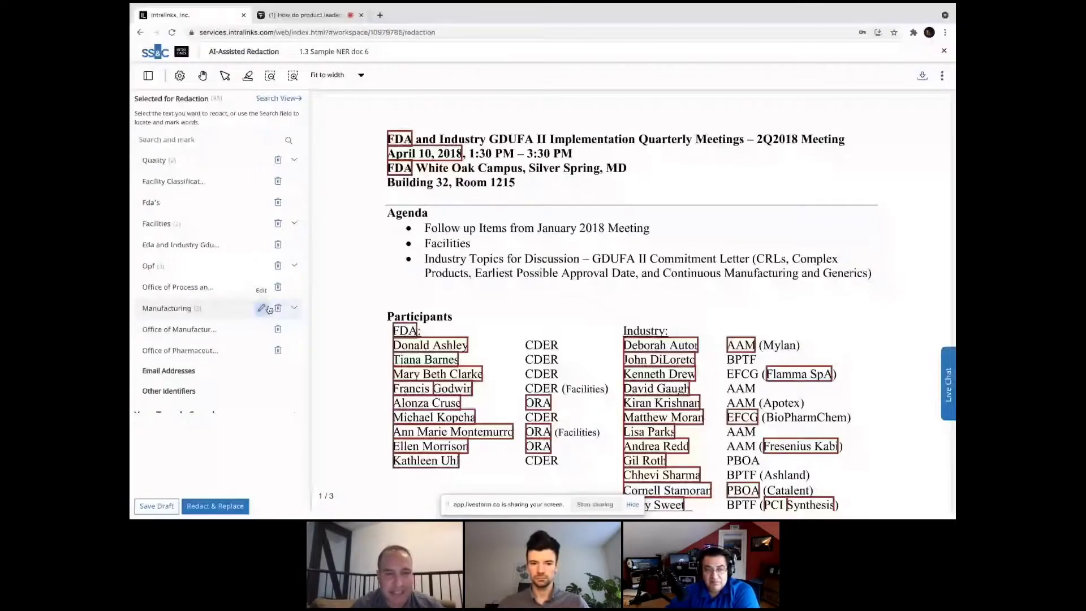
click(278, 308)
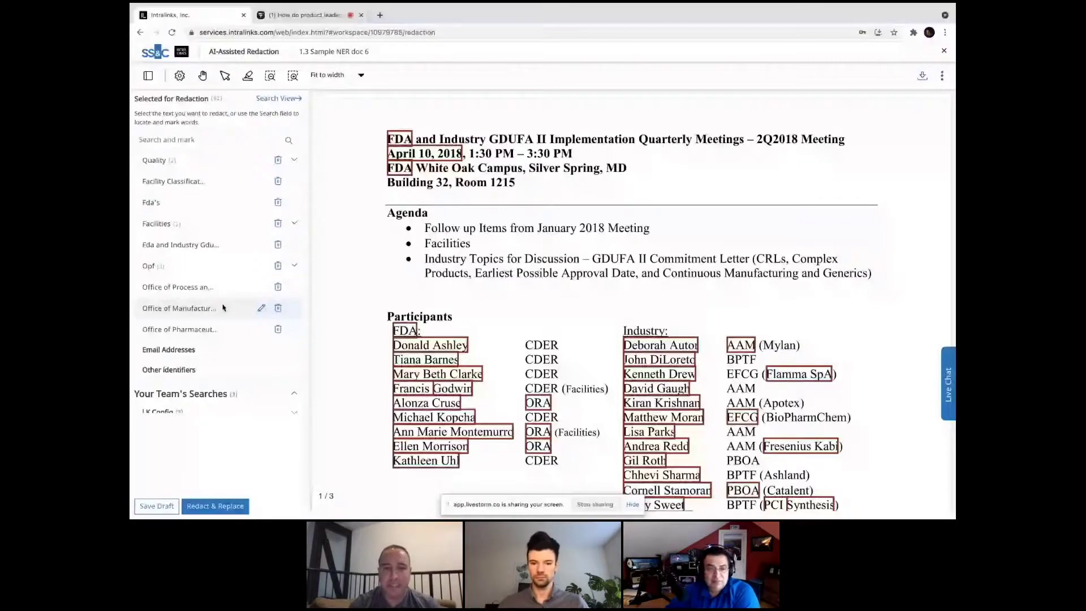
- Mark BioPharmChem in the participants list for redaction and enter CDER as a search term
scroll(610, 244, down, 1)
scroll(609, 244, down, 1)
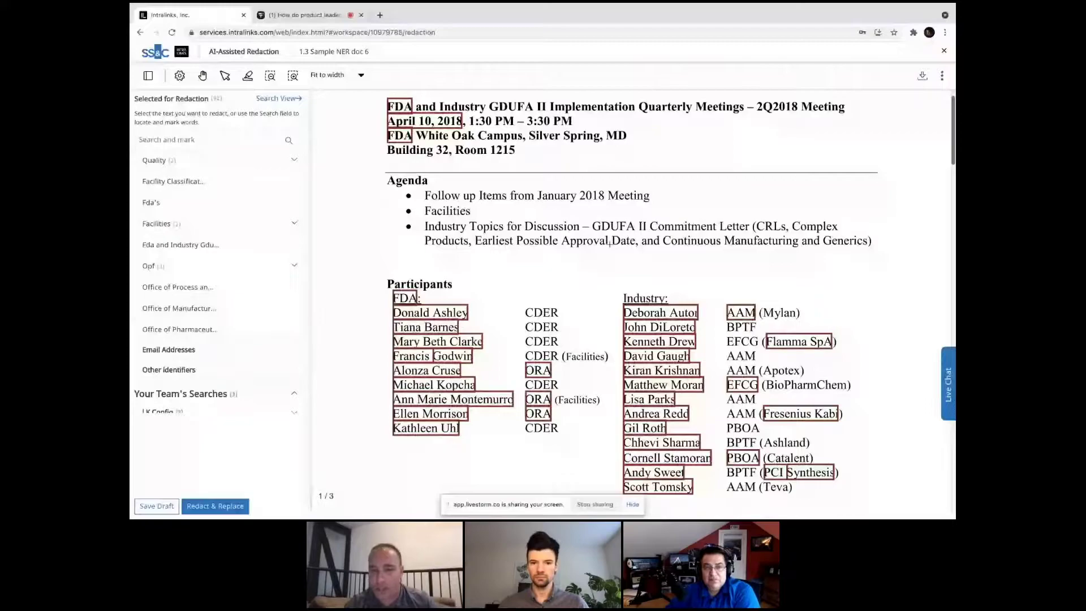
scroll(762, 260, down, 2)
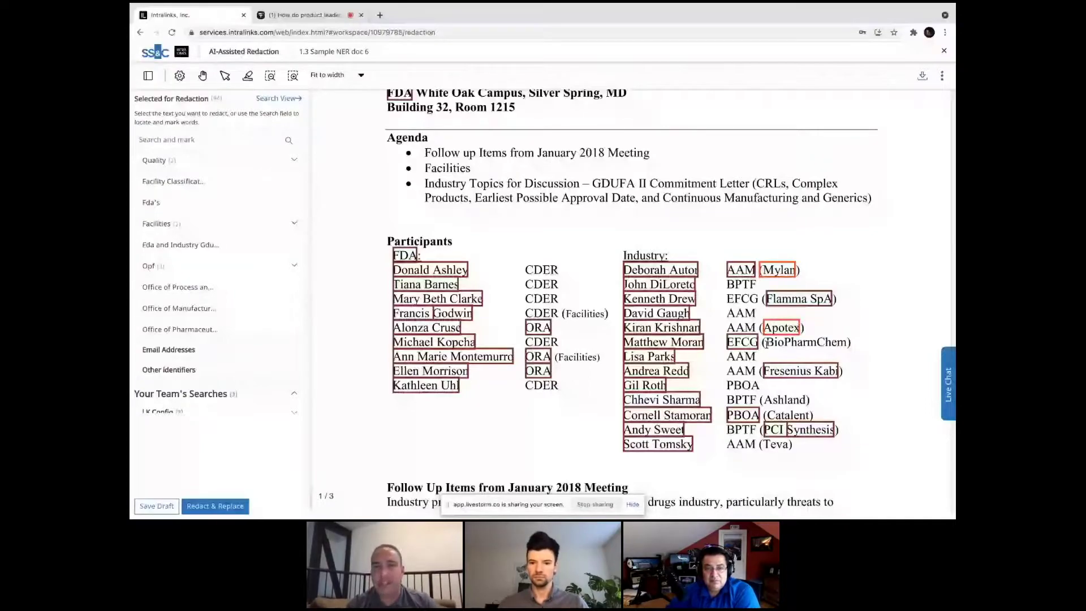
drag(764, 342, 835, 361)
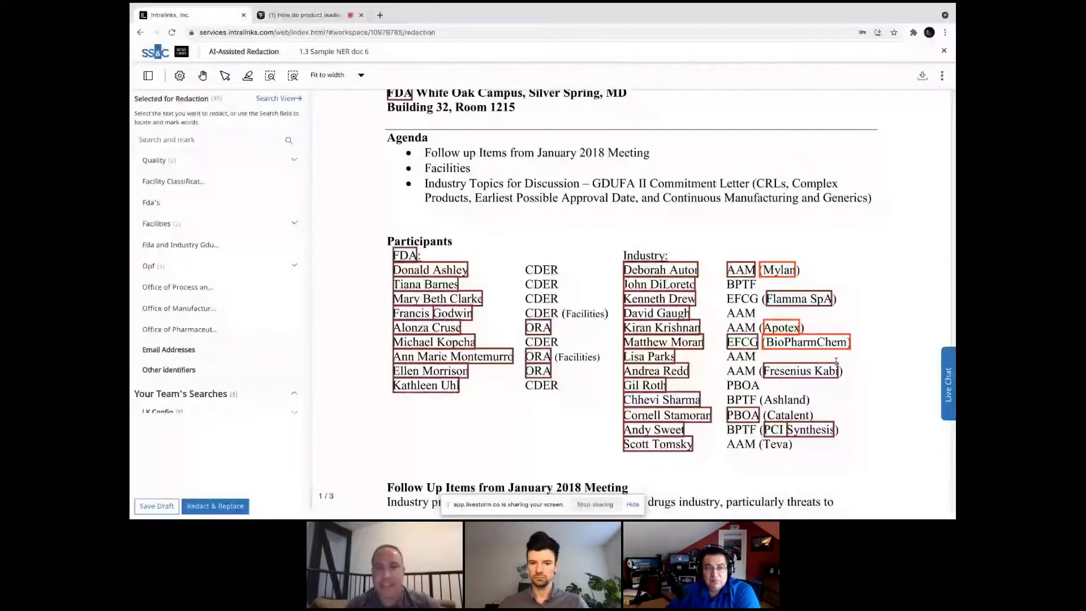
click(220, 137)
text(CDER)
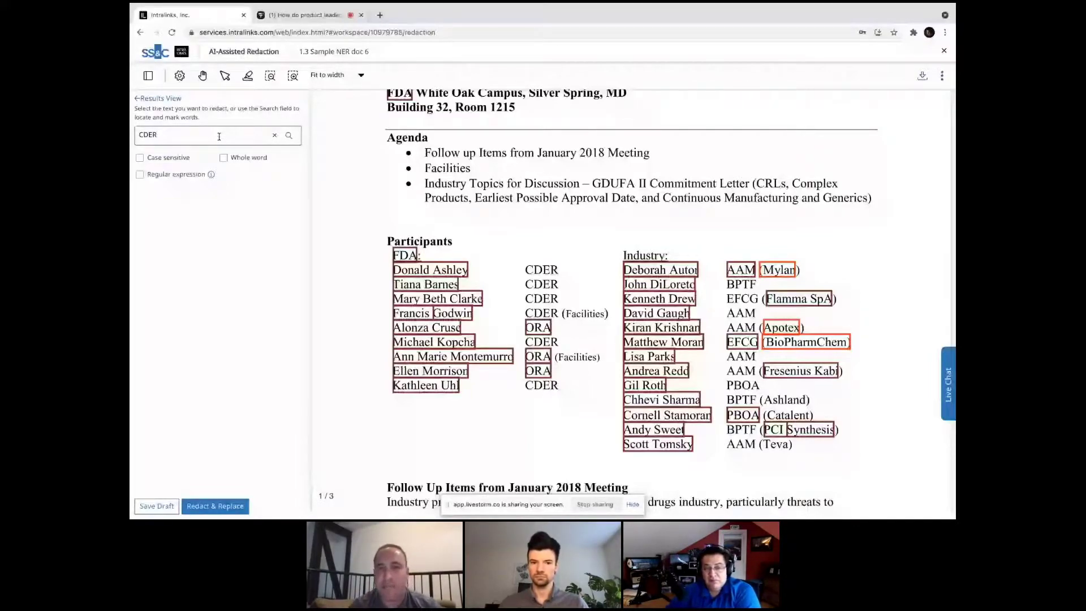
- Mark all six CDER occurrences, plus BPTF in the Industry column, for redaction
key(Return)
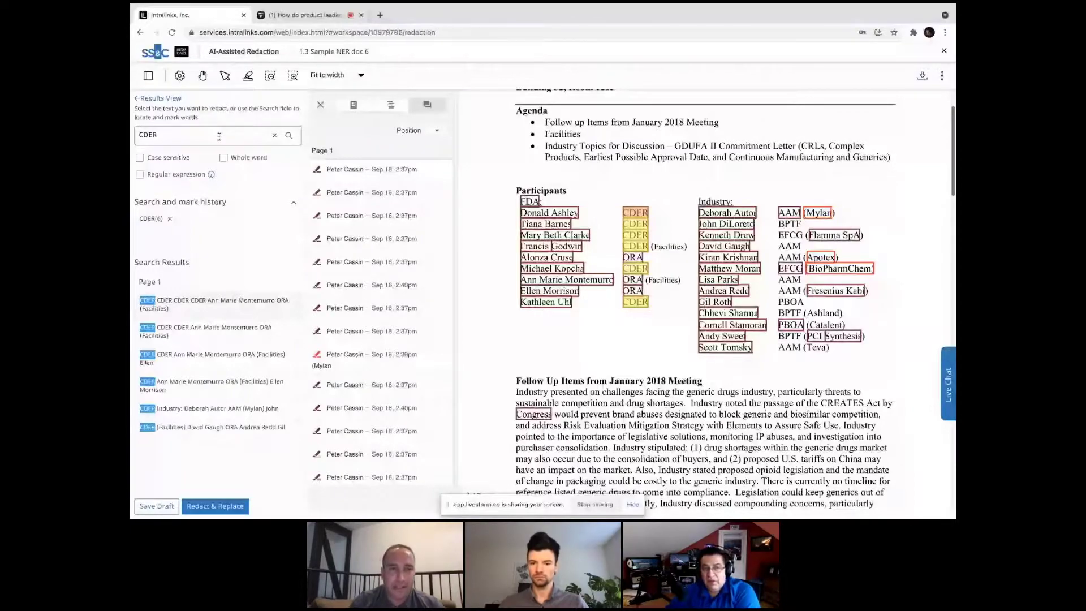
click(321, 104)
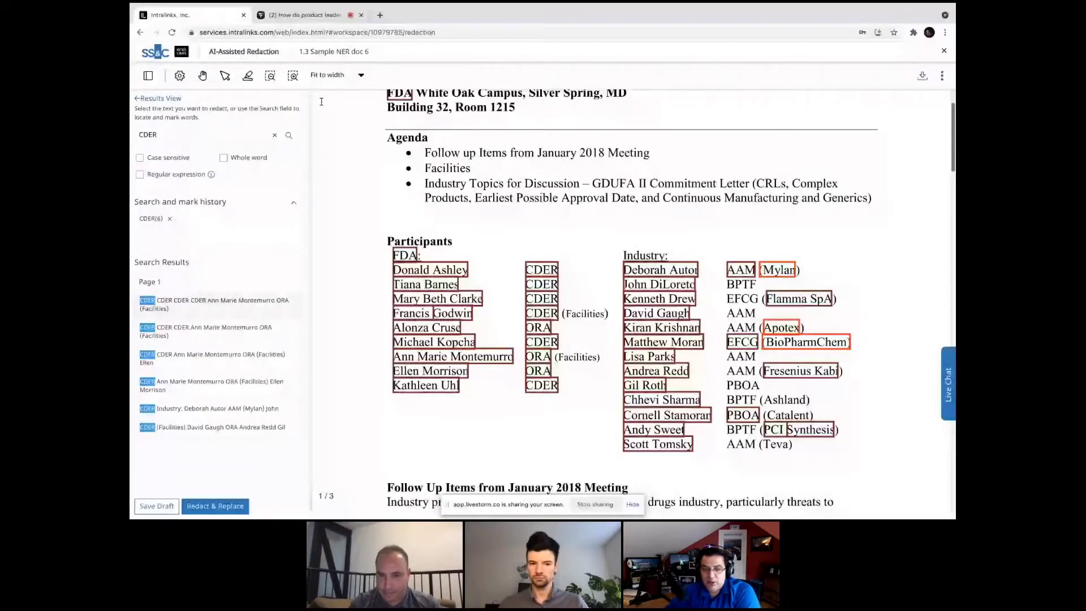
double_click(740, 283)
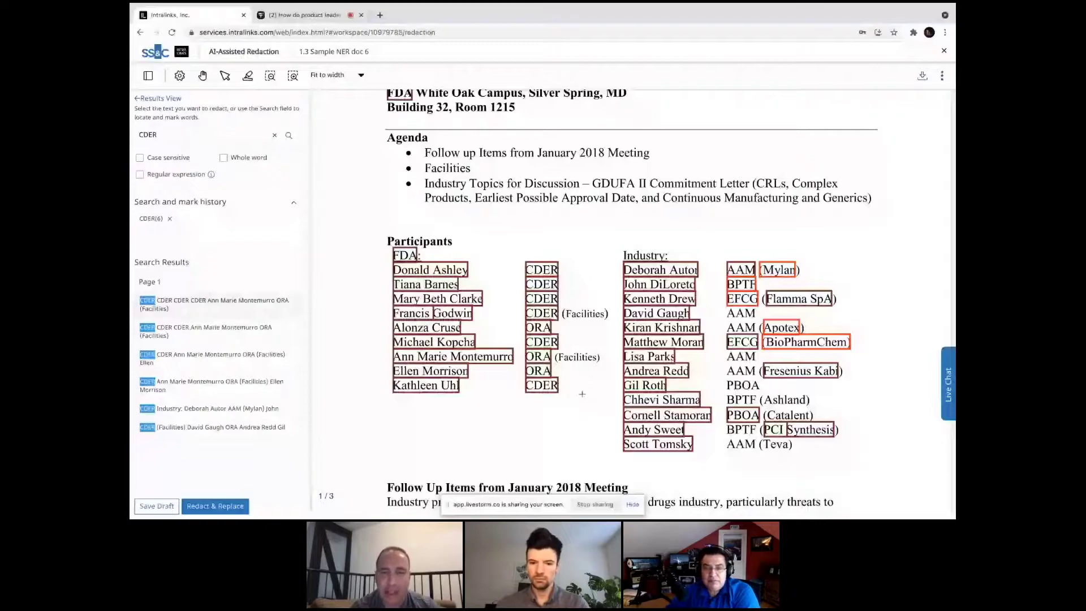
scroll(579, 396, down, 10)
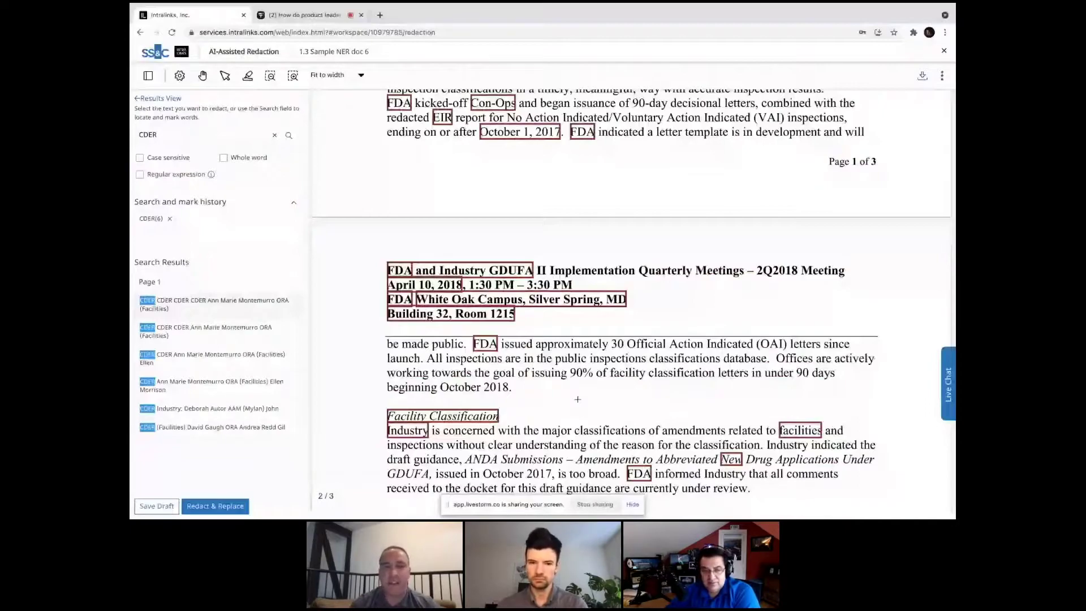
scroll(577, 399, down, 2)
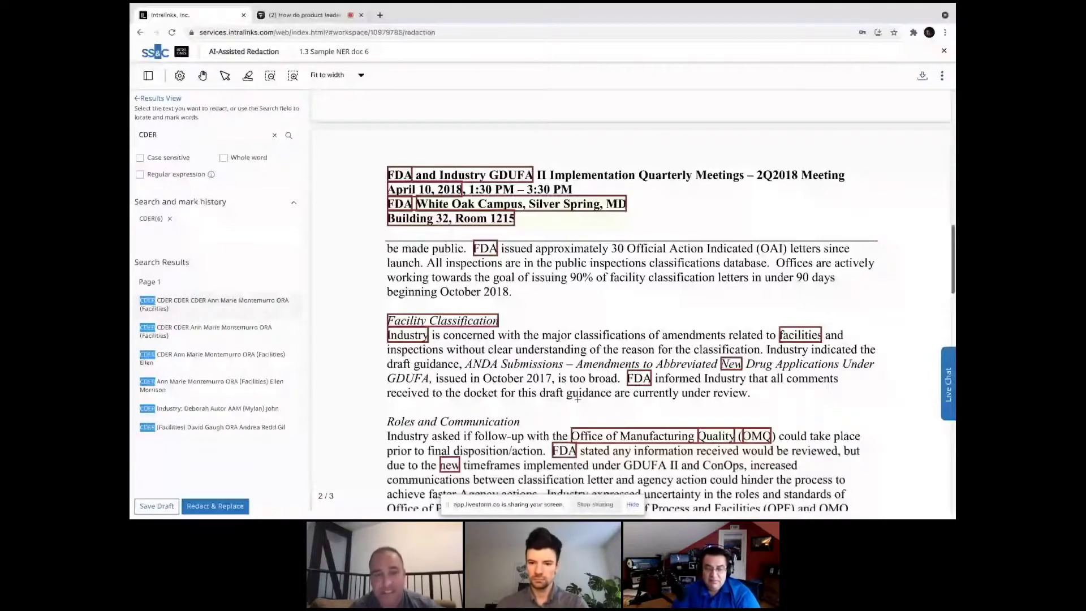
scroll(578, 399, down, 3)
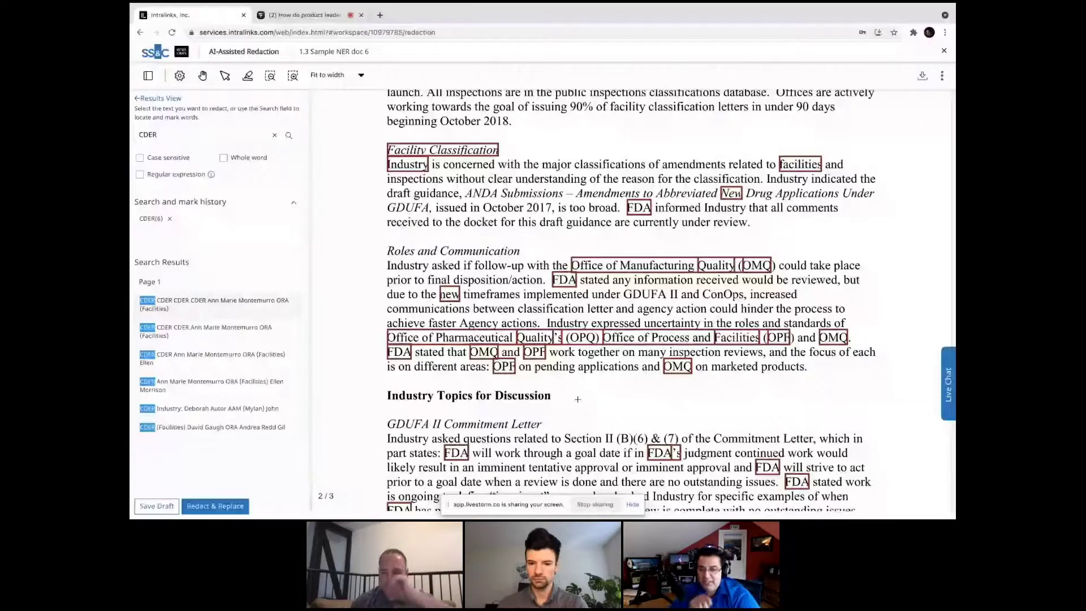
scroll(577, 398, down, 2)
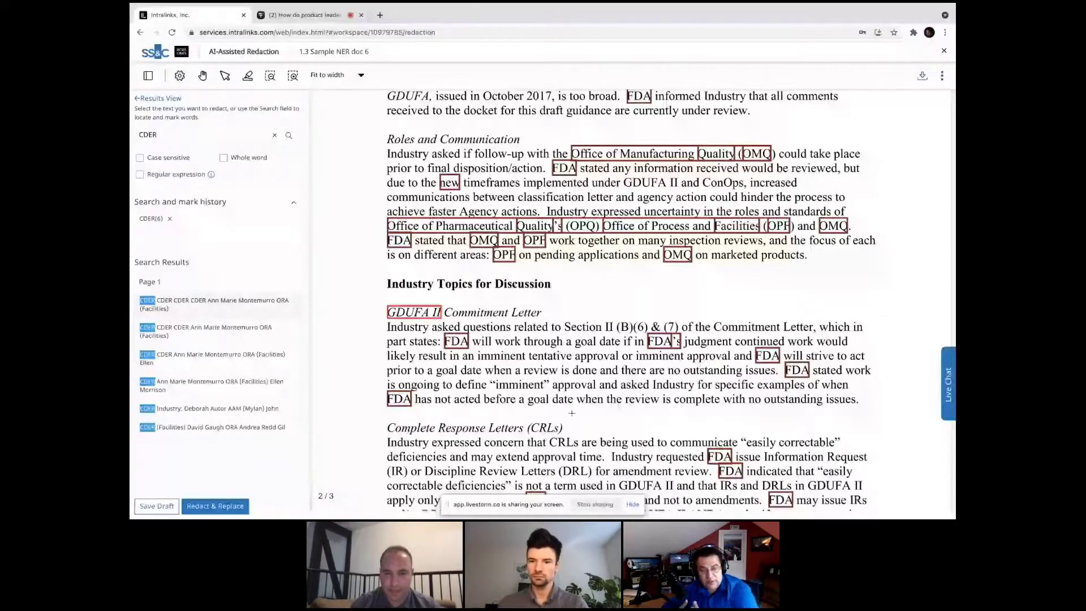
scroll(571, 413, down, 3)
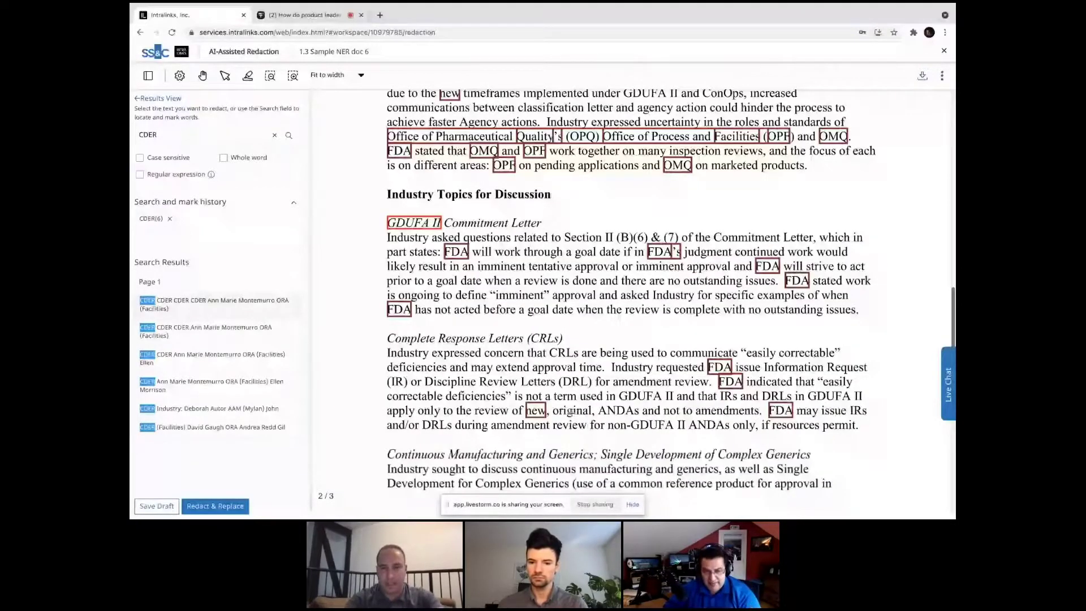
scroll(571, 413, down, 5)
drag(158, 135, 130, 134)
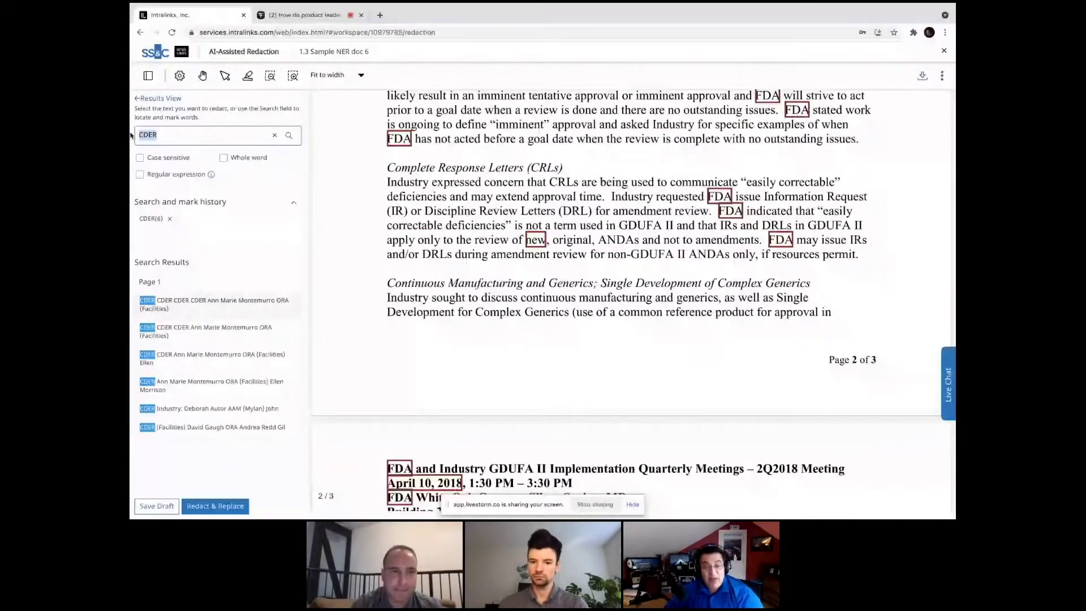
- Mark every GDUFA occurrence and step through them in the Selected for Redaction list (114 items)
text(GDUFA)
key(Return)
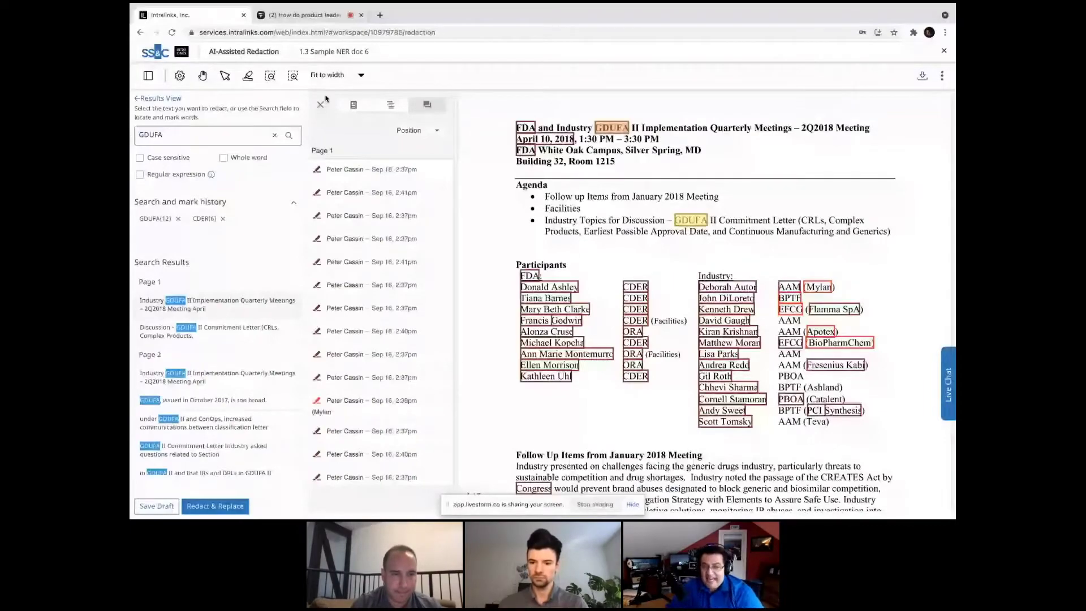
click(321, 104)
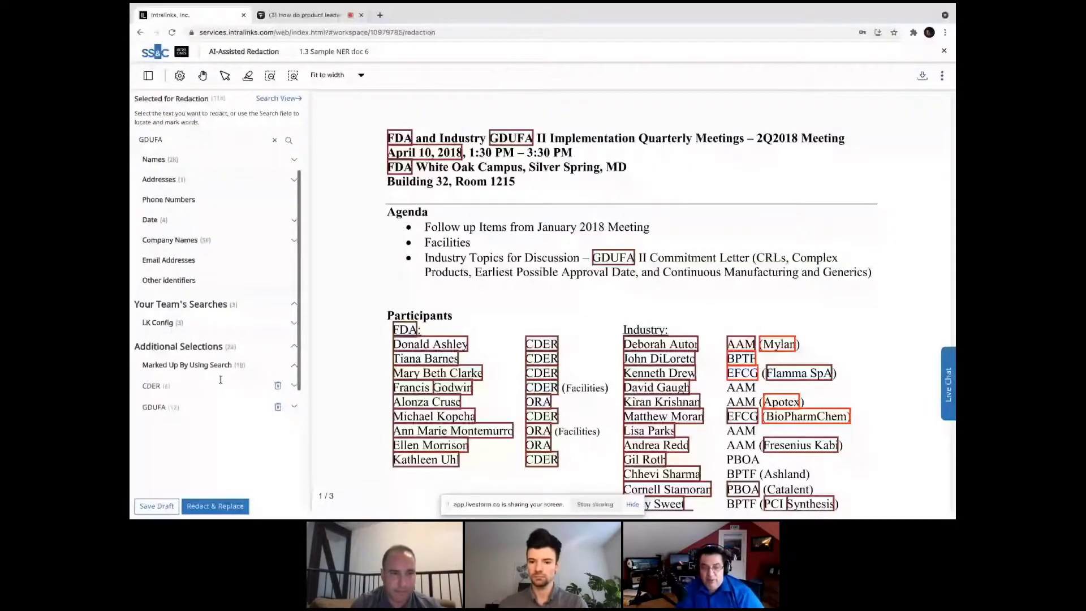
scroll(176, 339, down, 1)
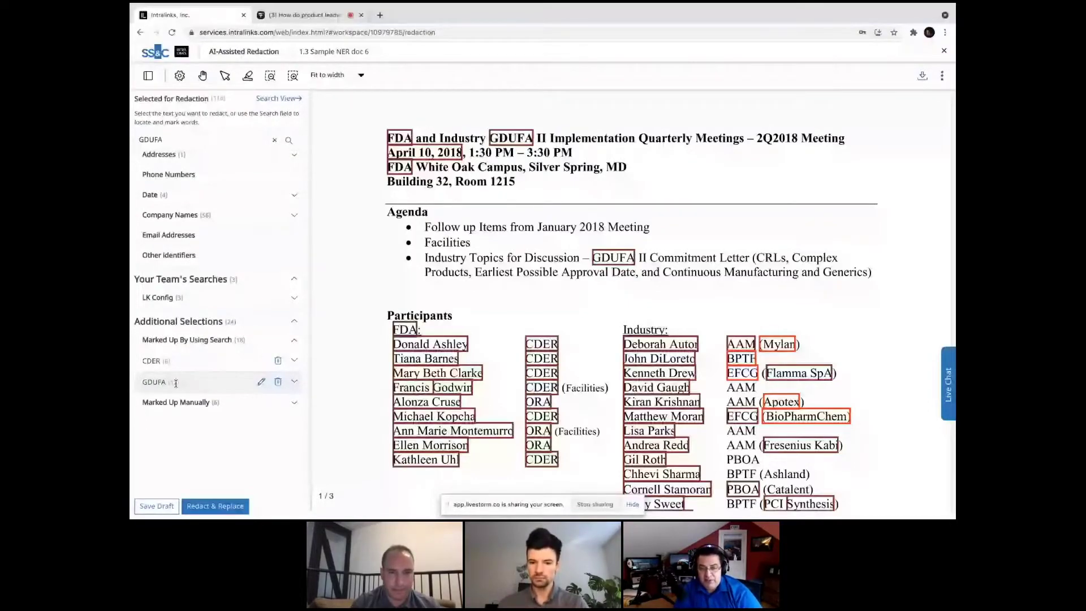
click(176, 384)
click(172, 363)
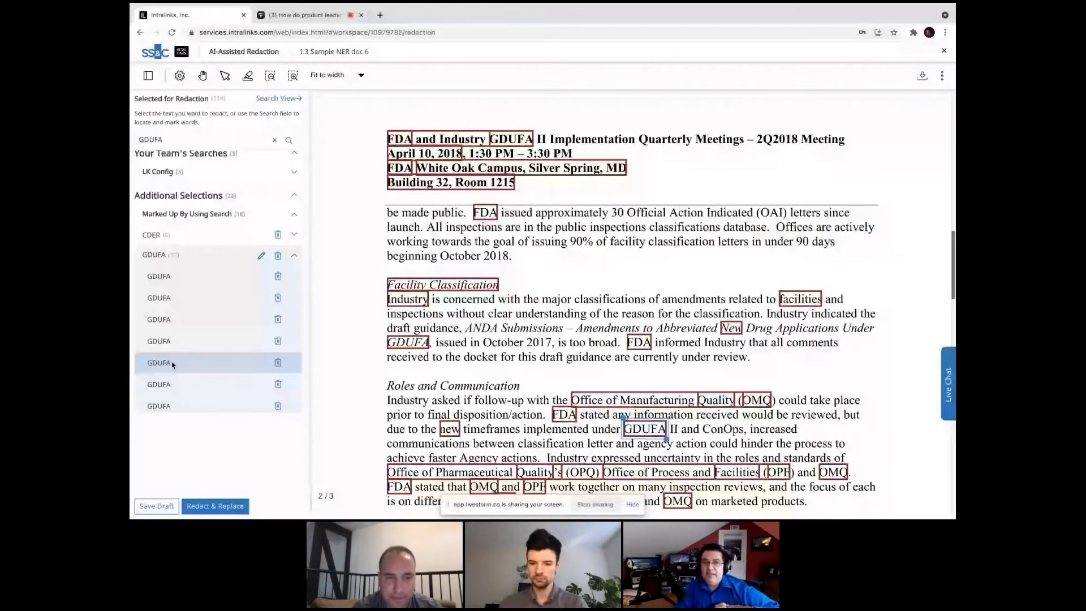
click(172, 363)
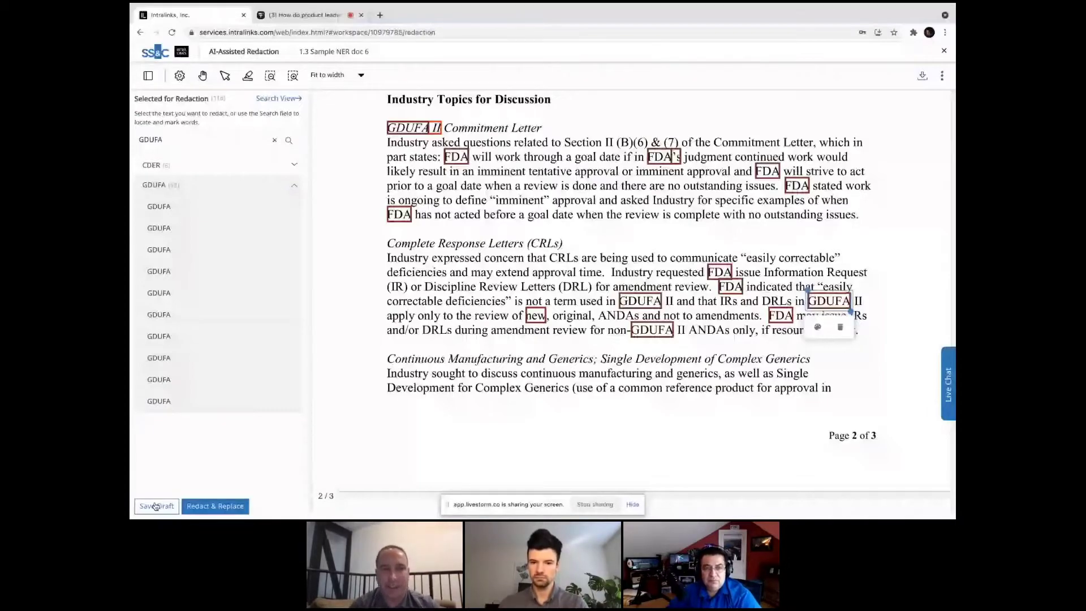
- Start Redact & Replace and rename the copy to 'Sample NER doc 6 - redacted'
click(215, 506)
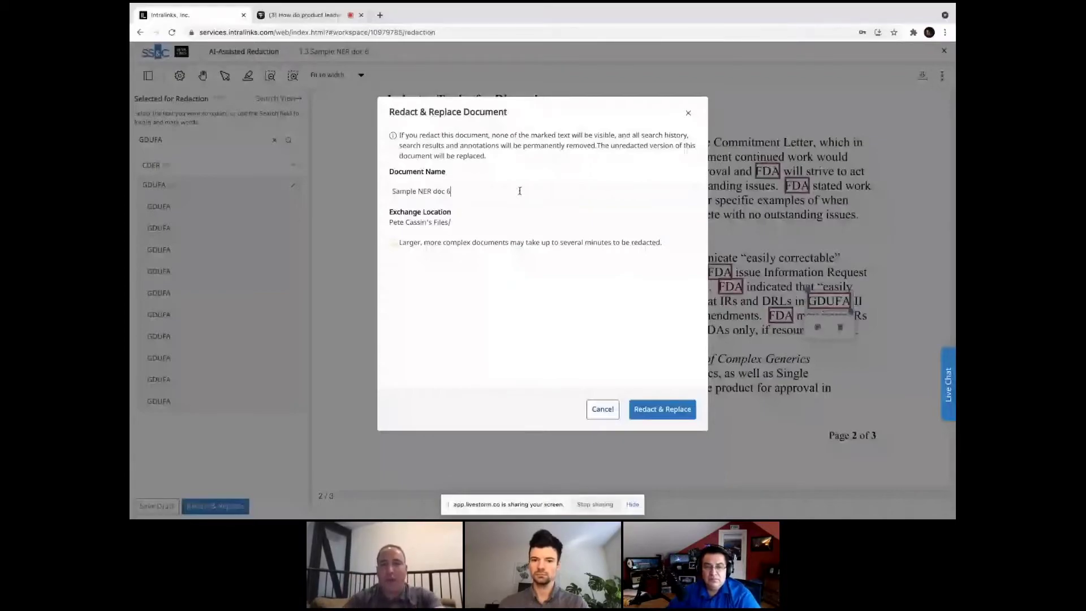
text(-)
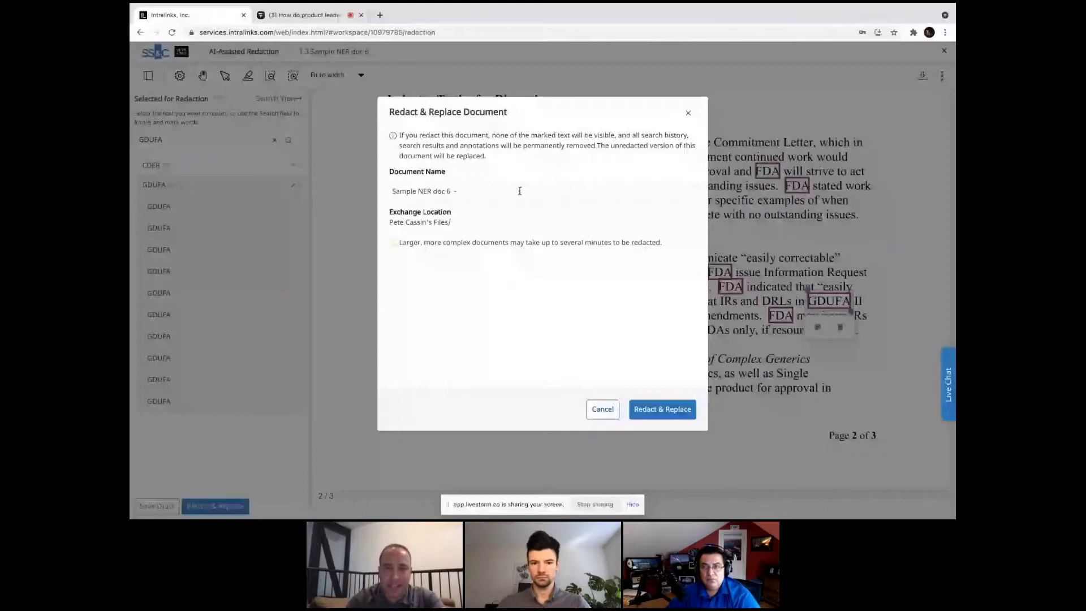
text(redacte)
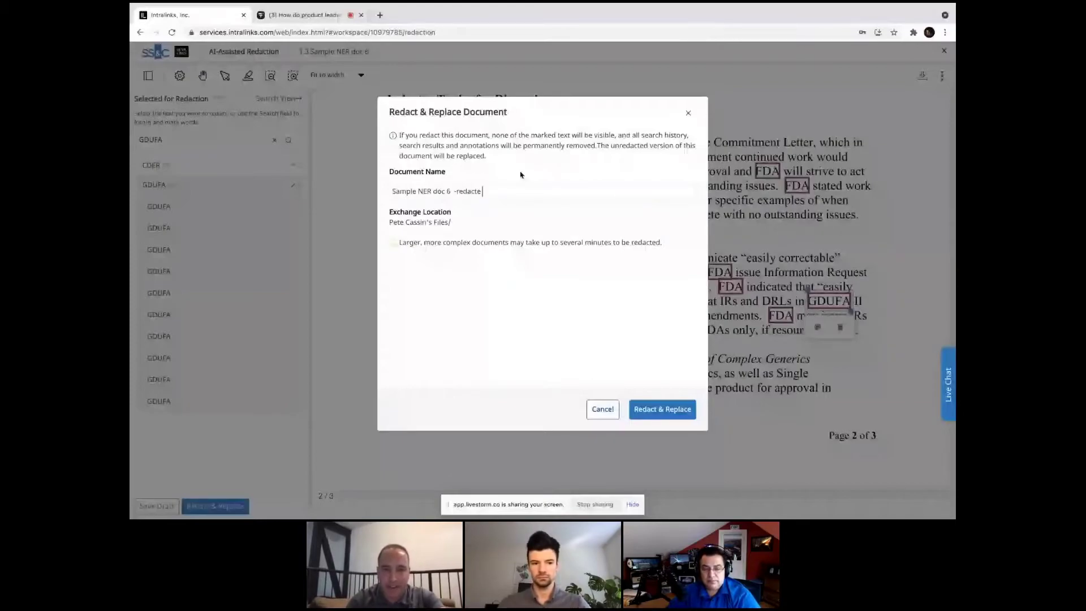
text(d)
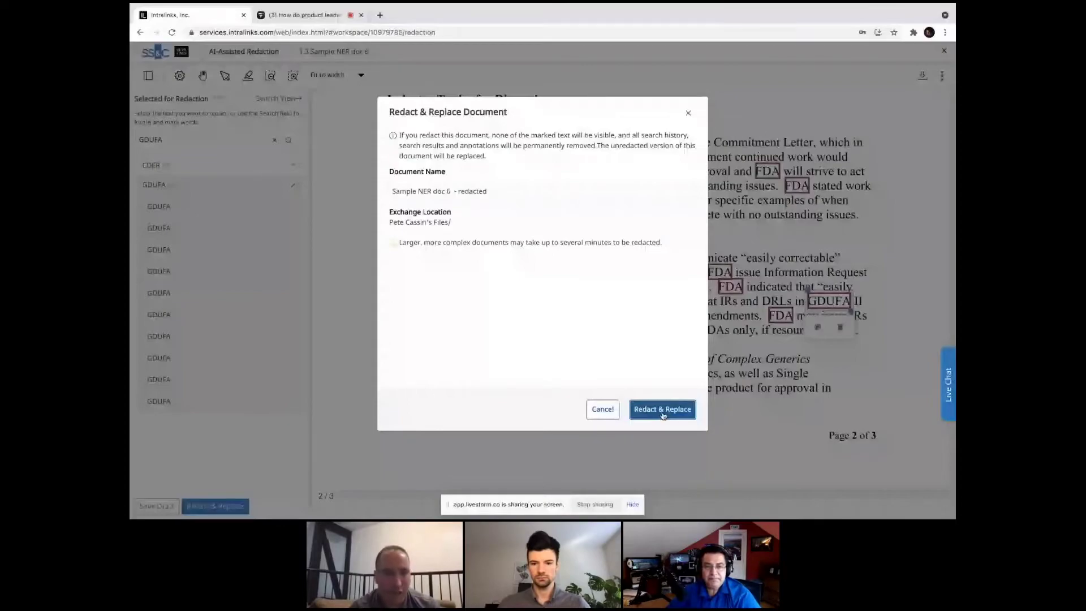
- Confirm Redact & Replace to submit 'Sample NER doc 6 - redacted' for processing
click(663, 414)
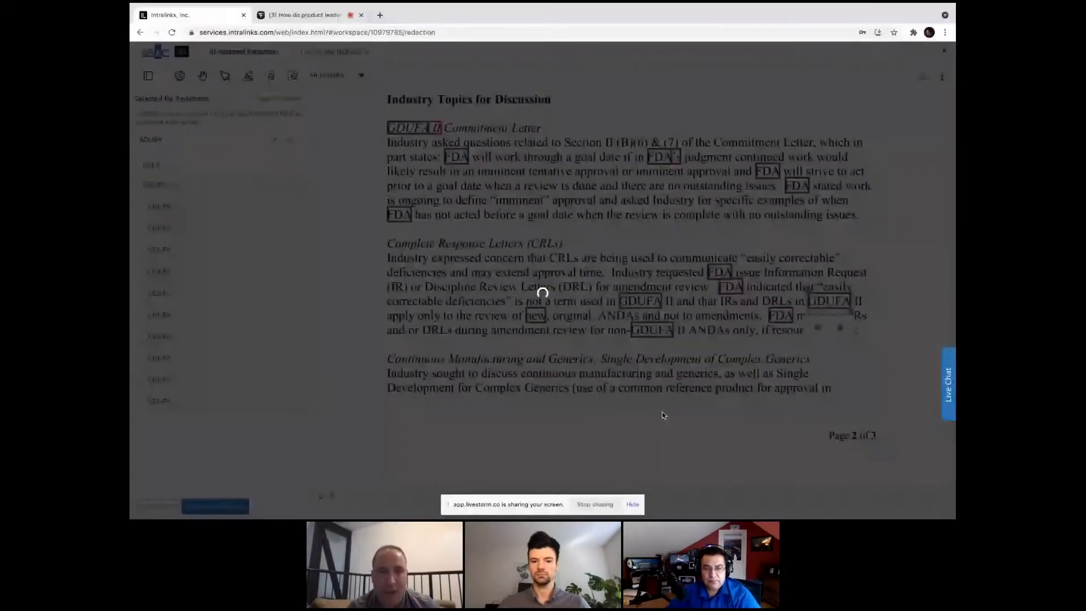